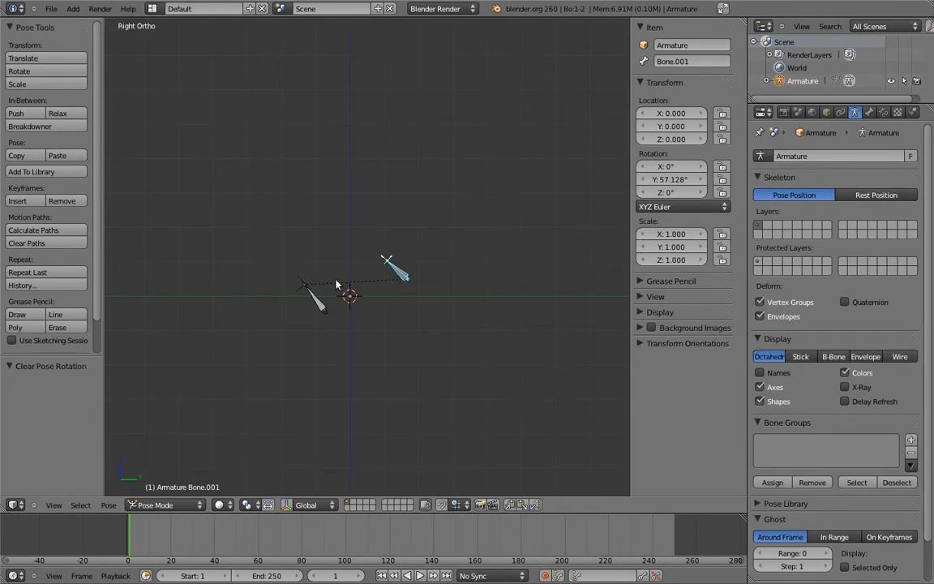
Rotate the parent bone by about 125° and select its child bone
right_click(308, 293)
key(r)
click(313, 402)
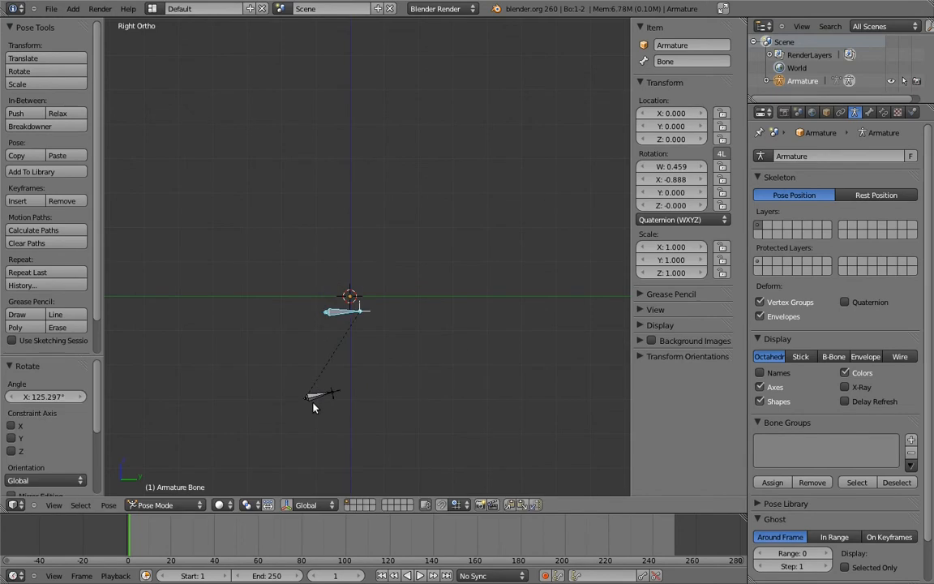
right_click(332, 390)
drag(678, 127, 658, 138)
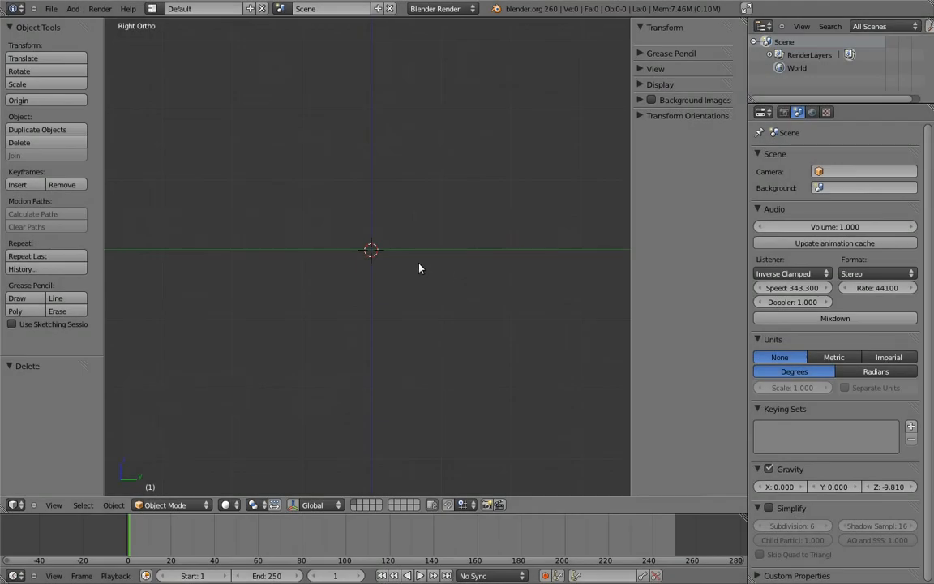
Add a single-bone armature at the origin and add a second, unconnected bone above the first one in Edit Mode
key(shift+a)
mouse_move(423, 269)
click(471, 269)
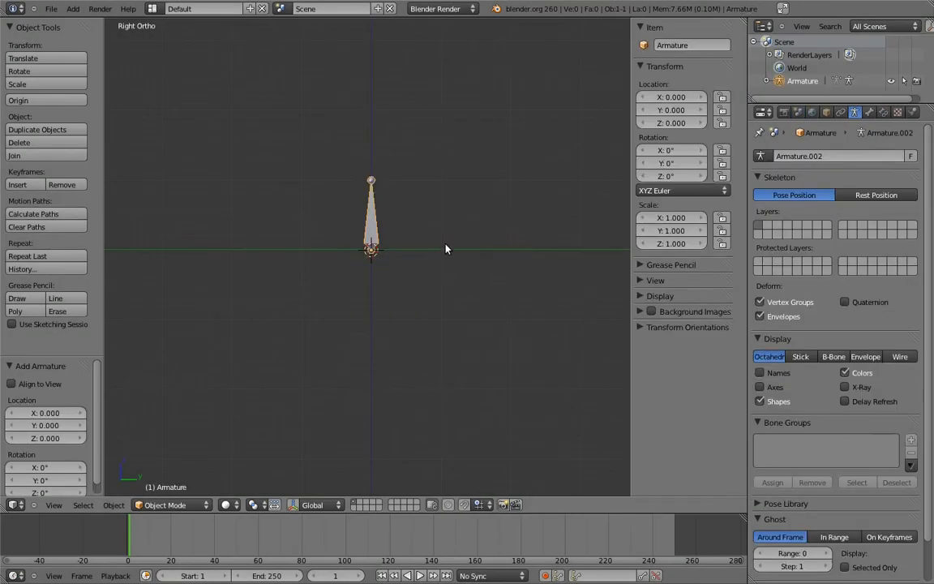
key(Tab)
key(e)
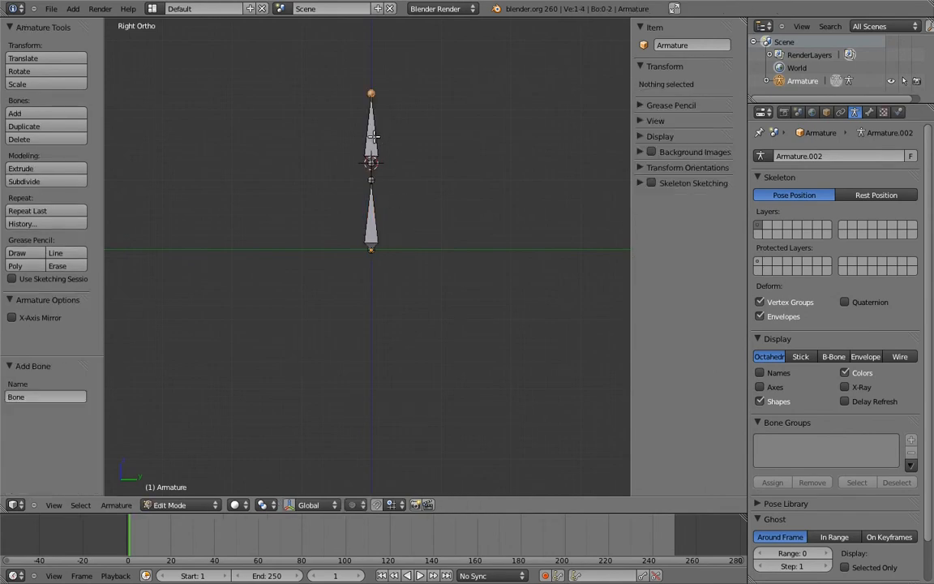
Parent the upper bone to the lower bone with the Keep Offset option
right_click(375, 142)
shift+right_click(378, 214)
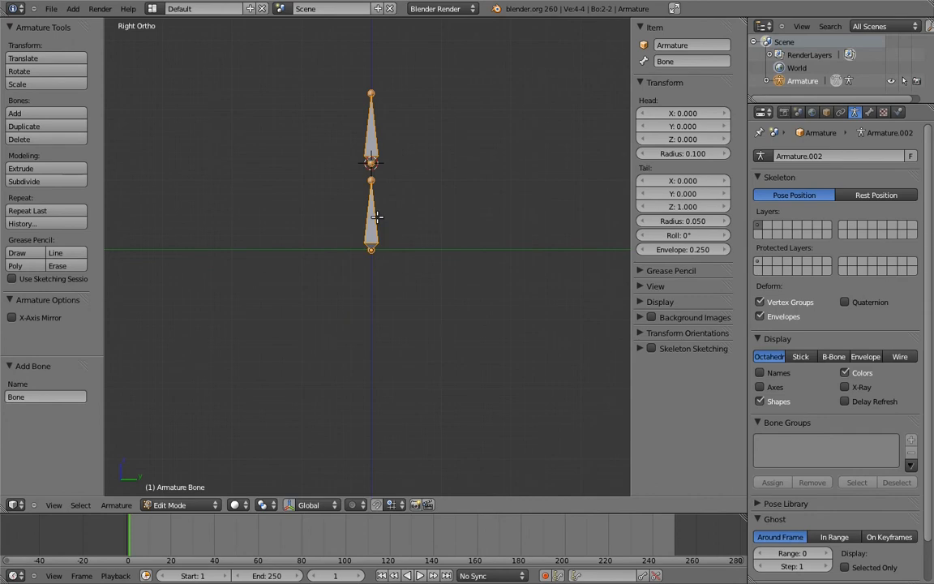
key(ctrl+p)
click(376, 218)
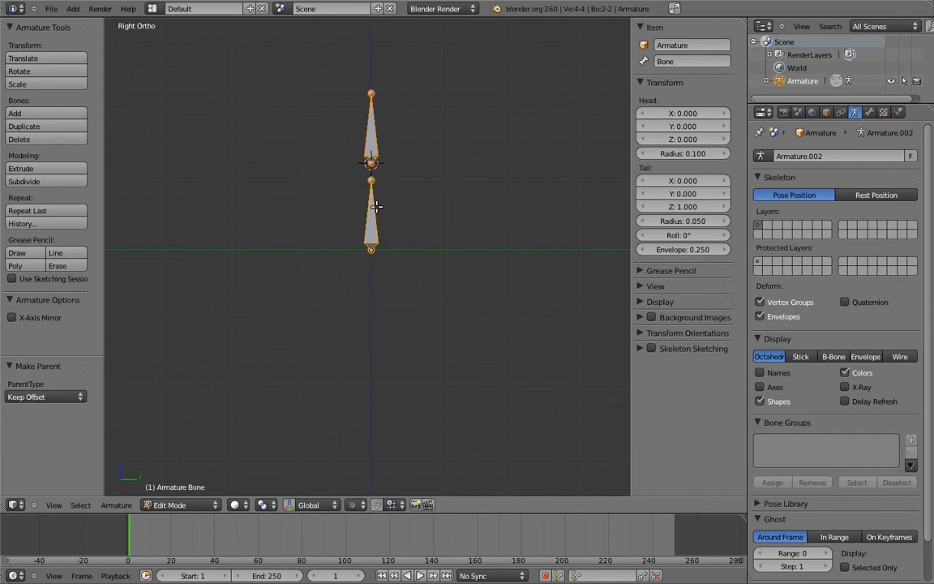
Rotate both bones together by -90° about the X axis so they lie horizontally along Y
right_click(372, 217)
shift+right_click(371, 130)
key(r)
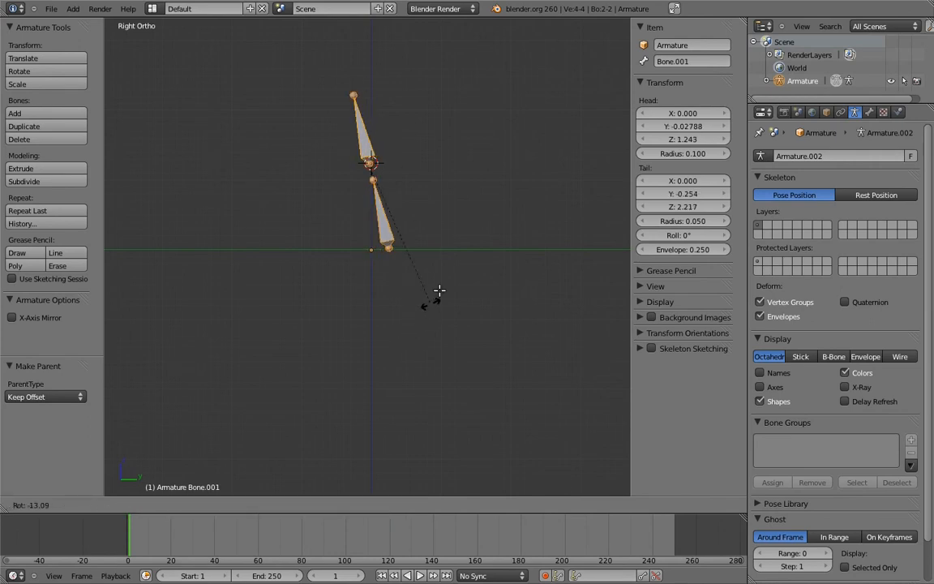
click(499, 147)
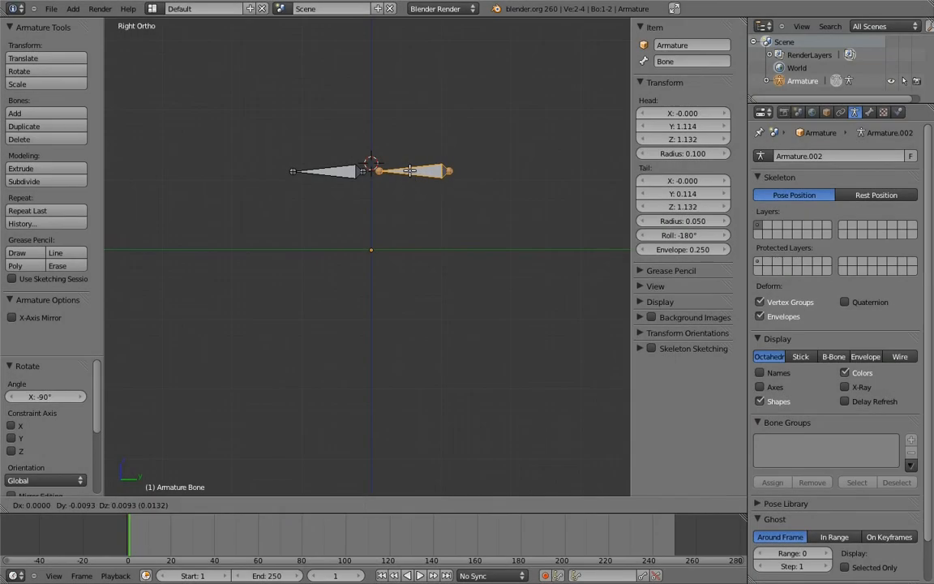
Raise the parent bone about 0.4 above its child, and move both bones about -0.19 in Y and -1.07 in Z
key(g)
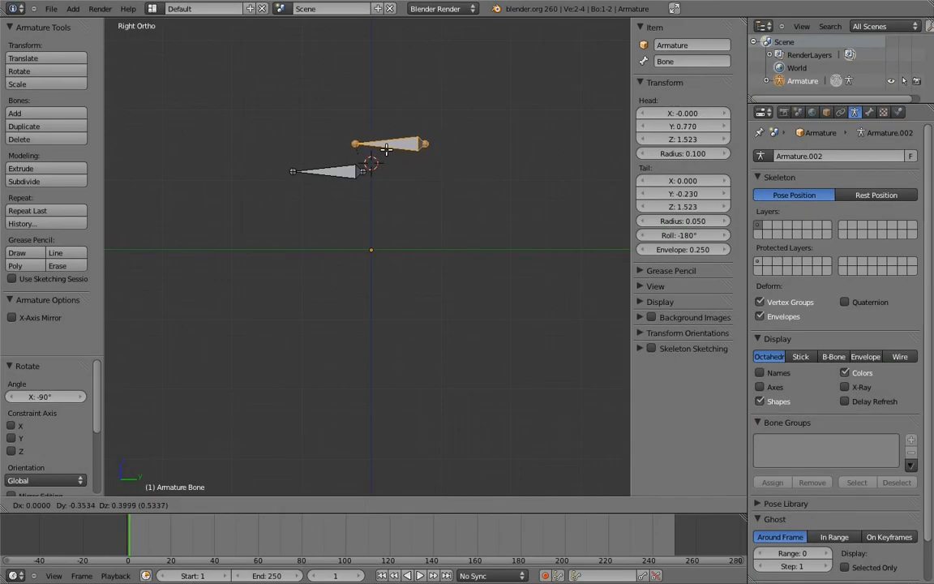
click(386, 150)
shift+right_click(324, 171)
key(g)
click(385, 255)
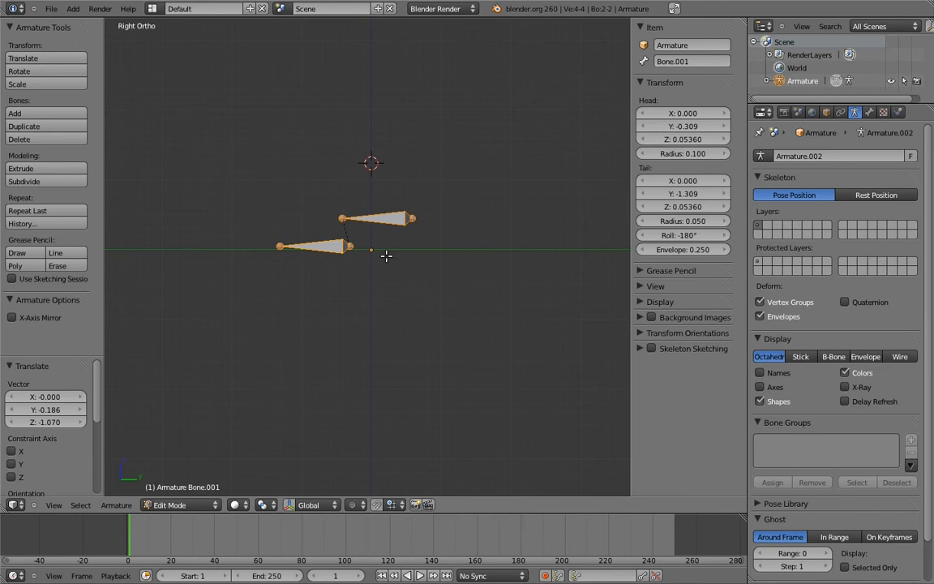
Turn on the display of the bone axes for the armature
click(760, 387)
shift+middle_drag(353, 217, 367, 235)
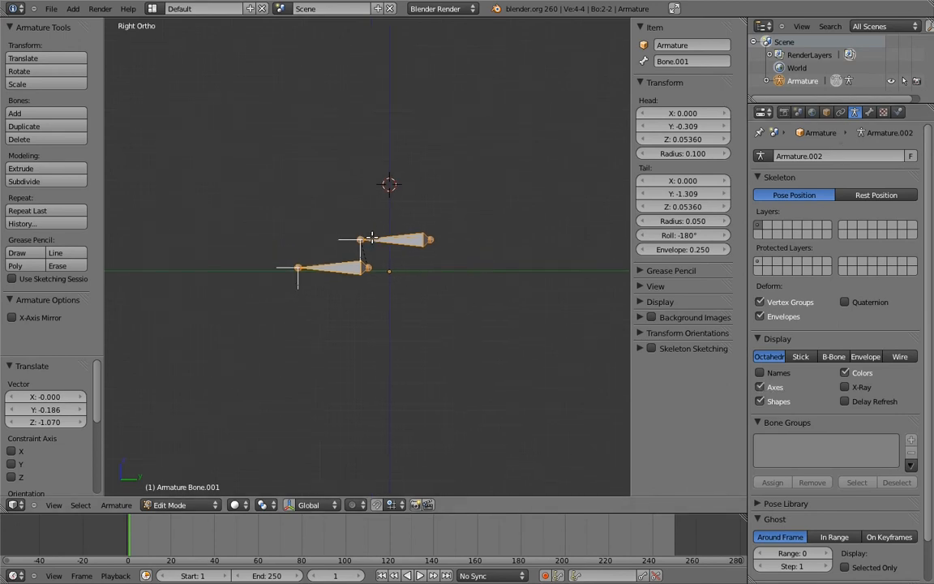
scroll(367, 235, up, 2)
middle_drag(369, 289, 393, 281)
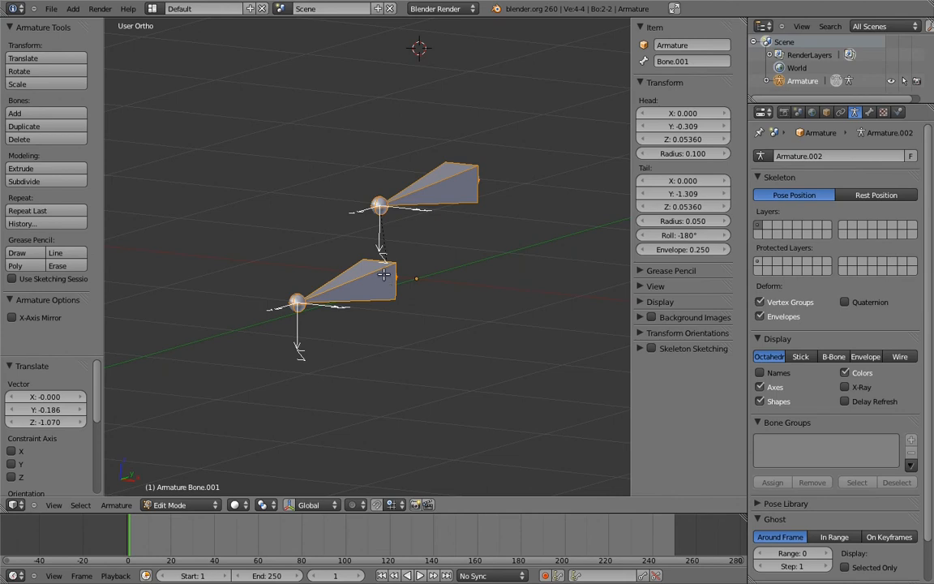
Roll the upper parent bone to 0° so its Z axis points up
right_click(424, 193)
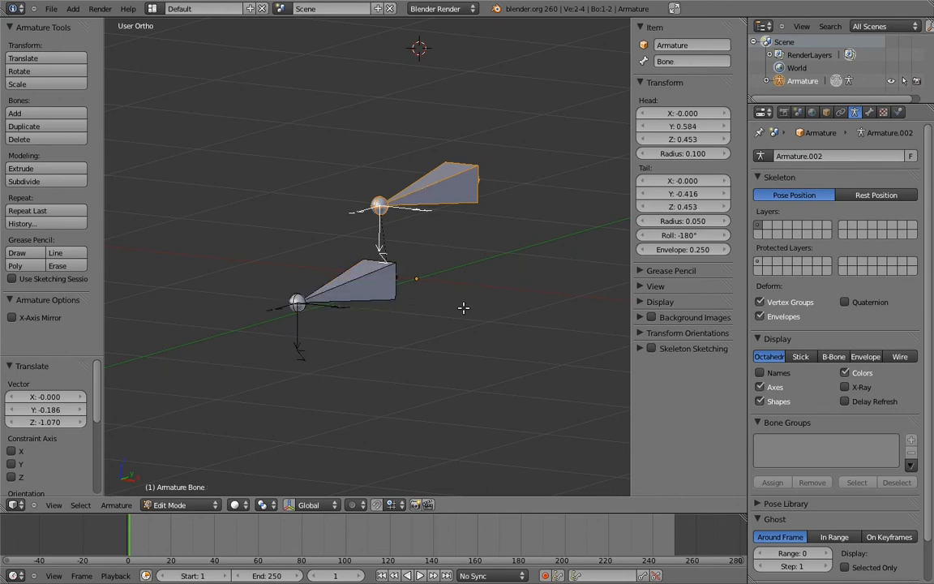
key(ctrl+r)
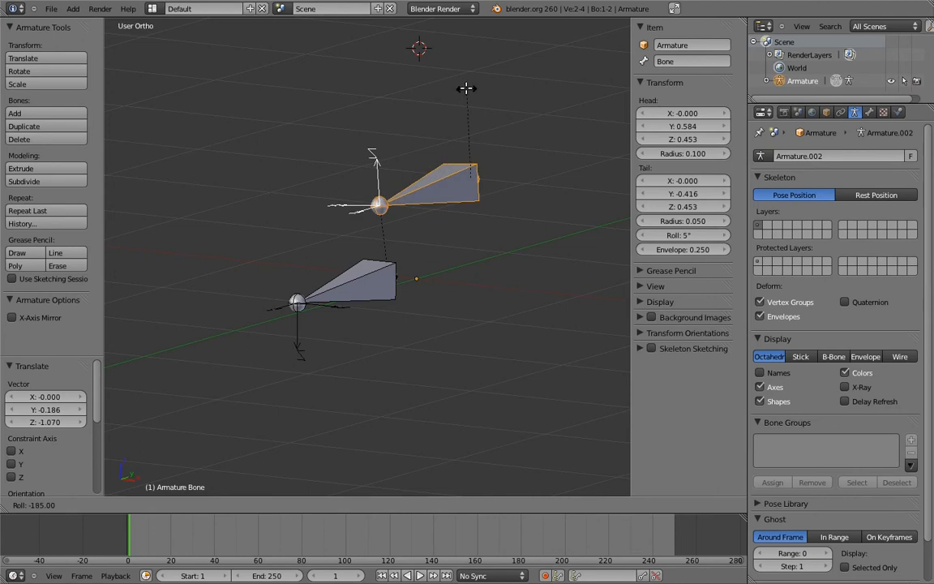
click(472, 104)
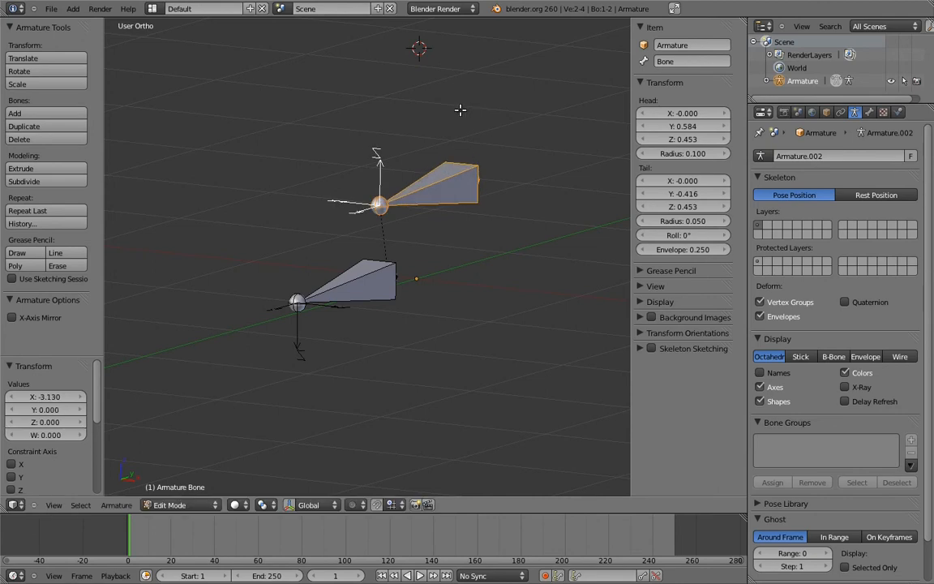
Roll the lower child bone to 0° in front view so its axes match the upper bone
right_click(357, 287)
key(KP_1)
key(KP_1)
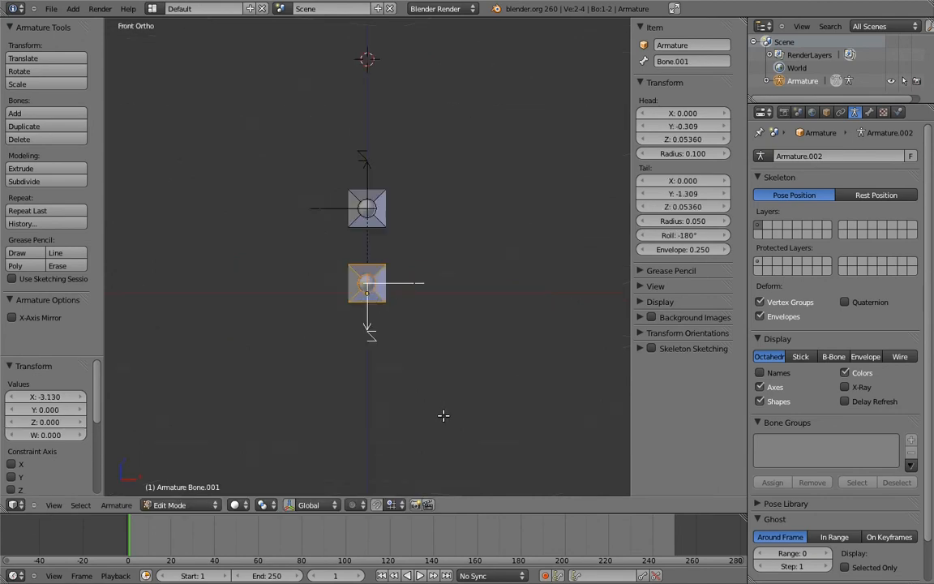
key(ctrl+r)
right_click(271, 111)
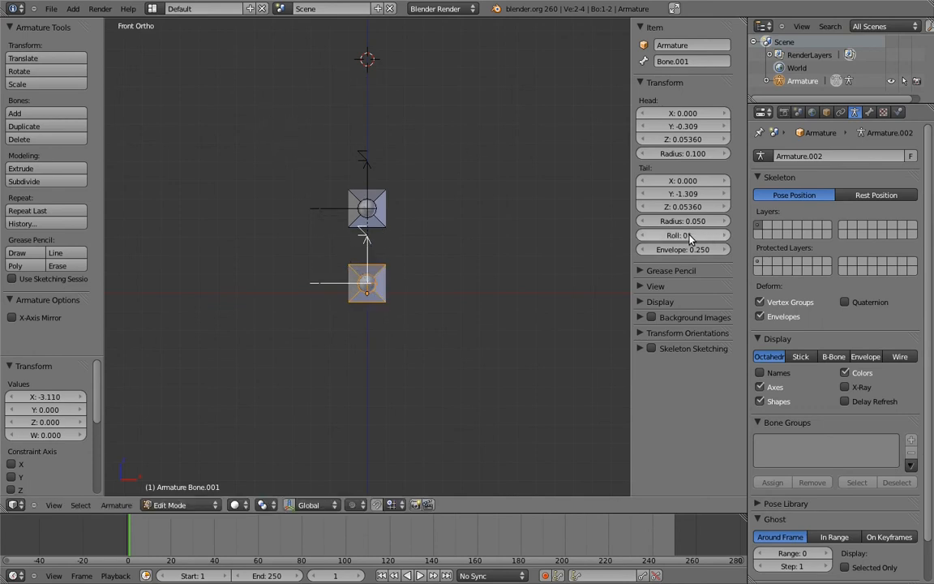
drag(654, 240, 702, 236)
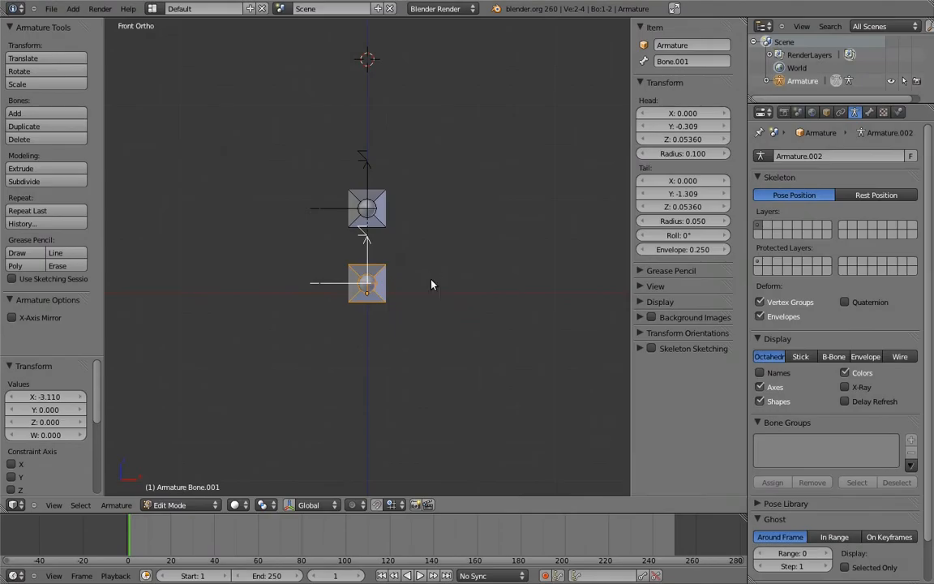
In Pose Mode, set the lower bone's rotation mode to XYZ Euler and lock its location and its Y and Z rotation
key(ctrl+Tab)
middle_drag(487, 219, 412, 265)
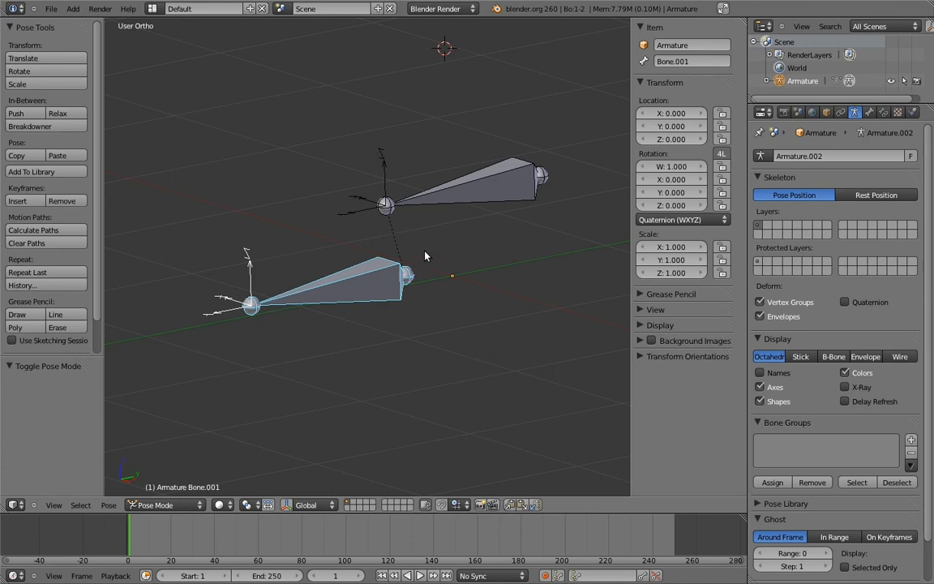
click(673, 220)
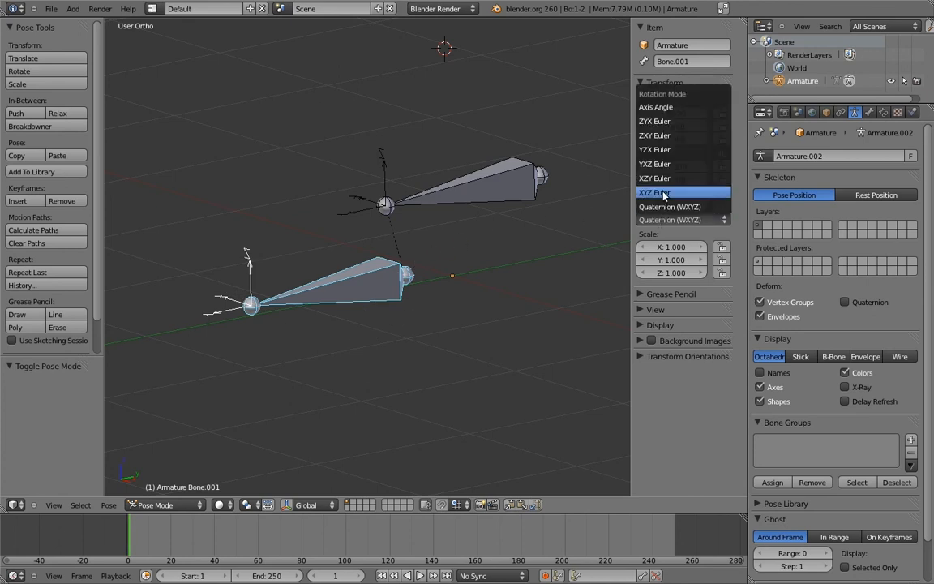
click(664, 193)
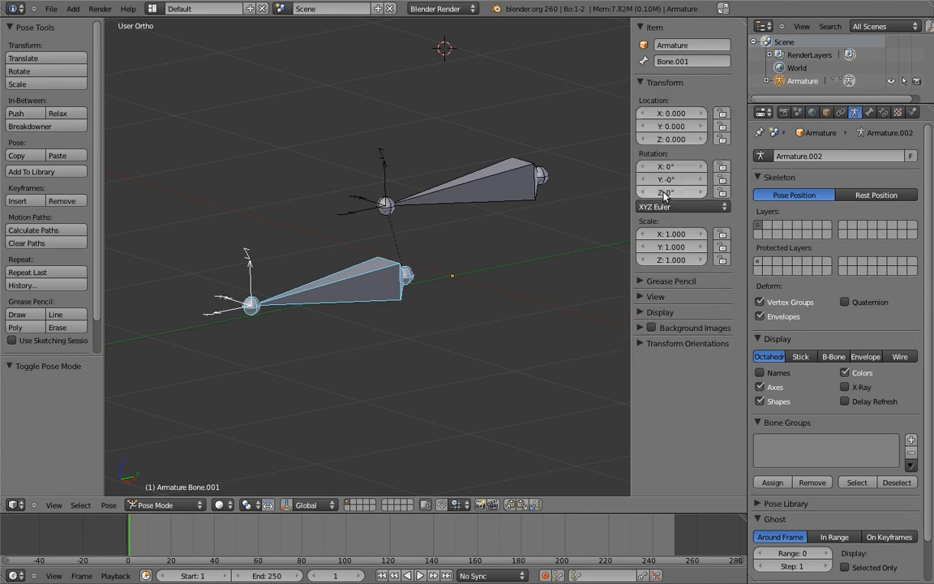
click(721, 179)
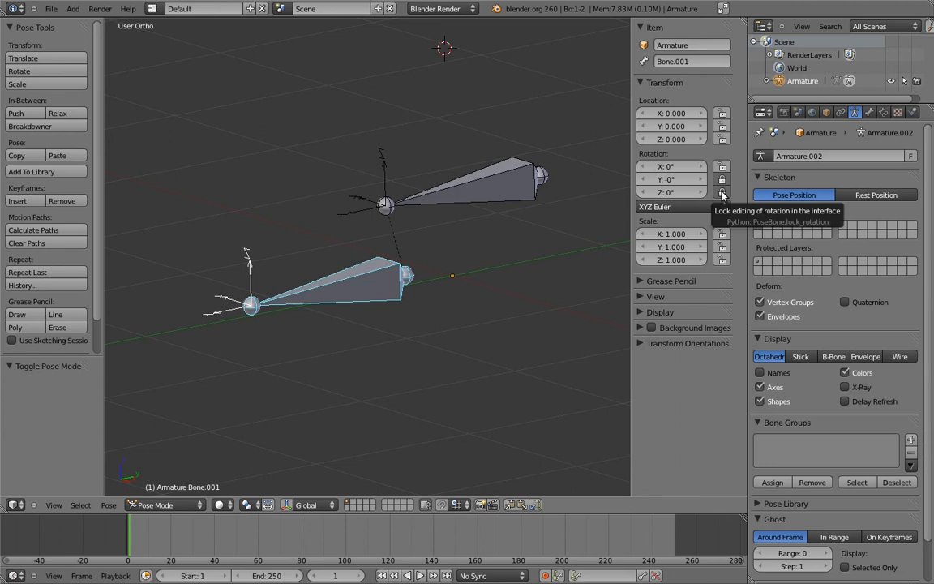
click(721, 192)
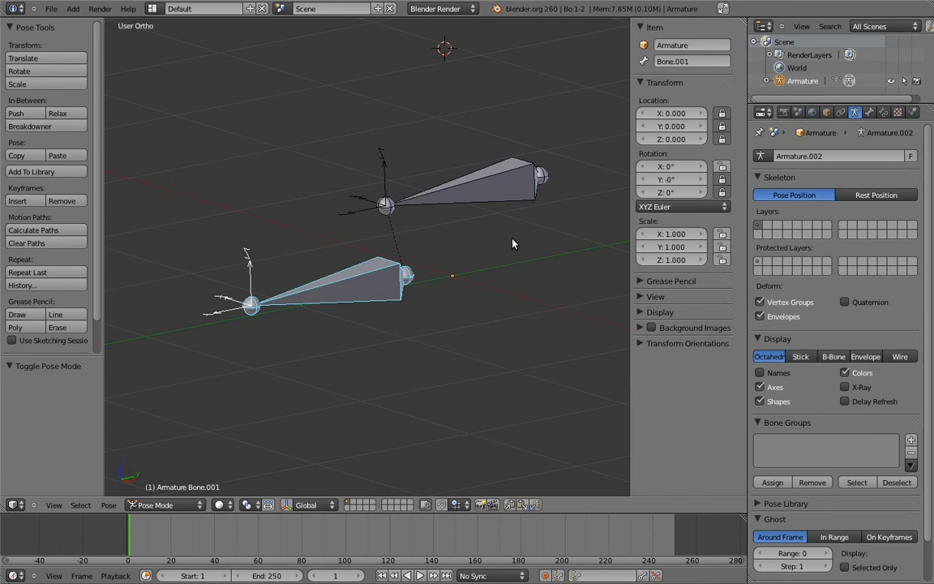
Test the hierarchy by rotating the upper parent bone about 11° in the right side view
right_click(499, 184)
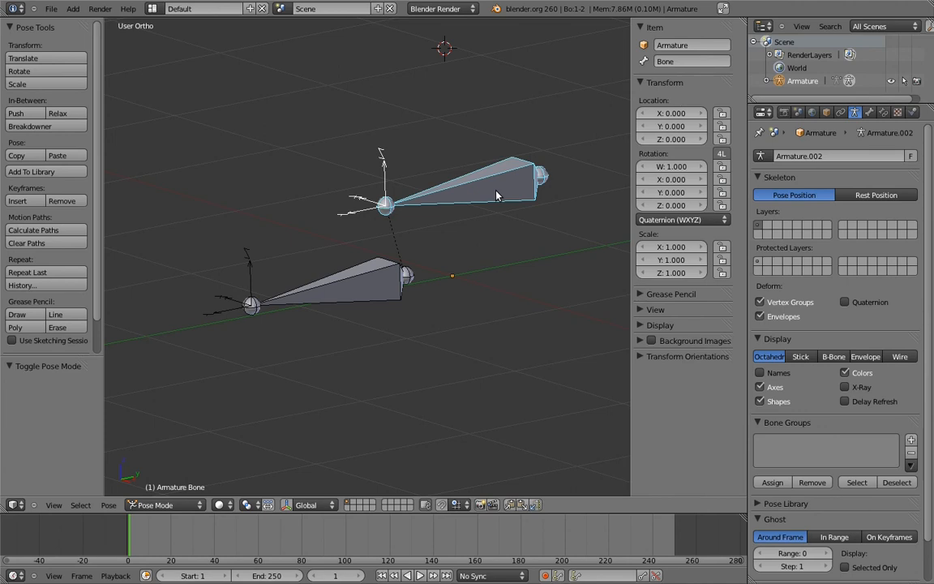
key(KP_3)
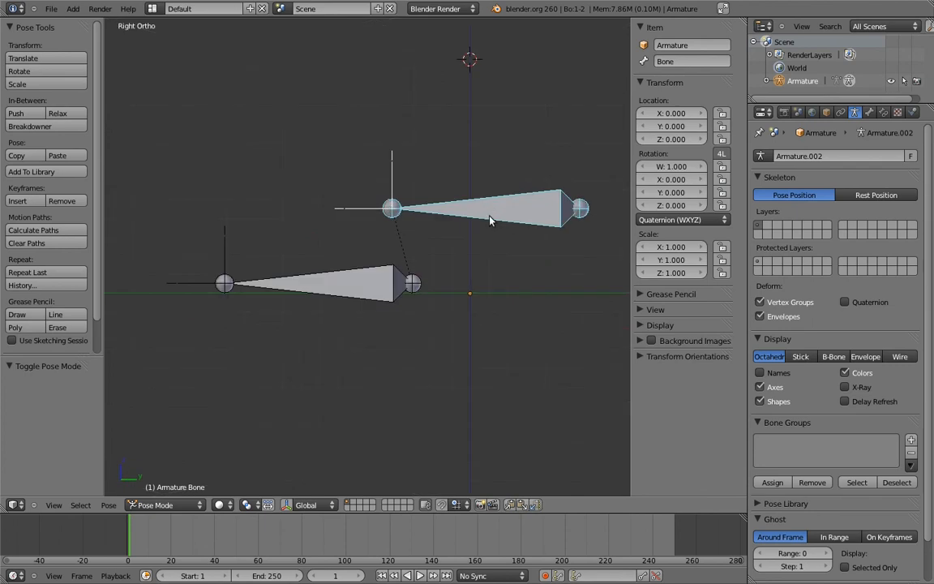
scroll(480, 218, down, 4)
key(r)
key(r)
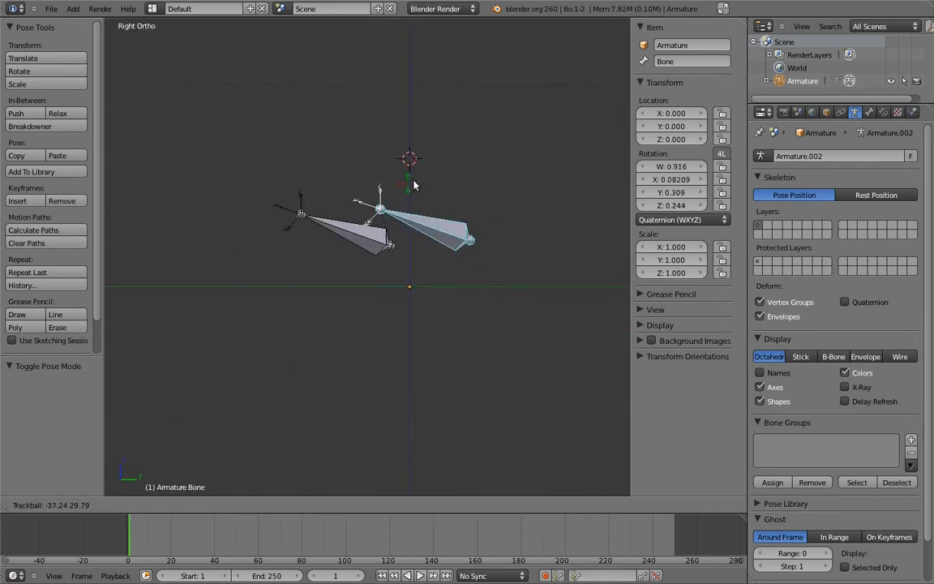
key(r)
click(368, 265)
Clear the rotation, location and scale of both bones to return them to the rest pose
right_click(368, 268)
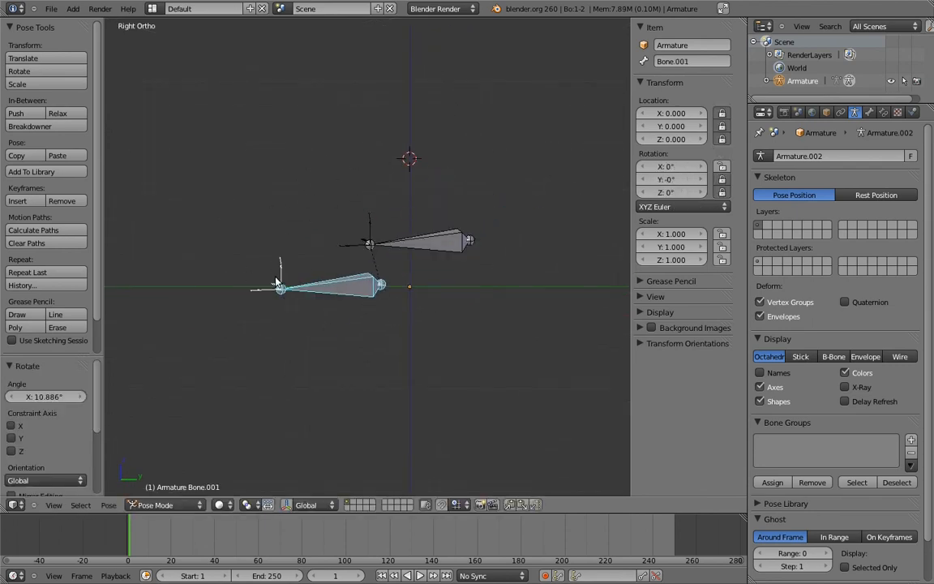
key(r)
key(Escape)
key(a)
key(alt+r)
key(alt+g)
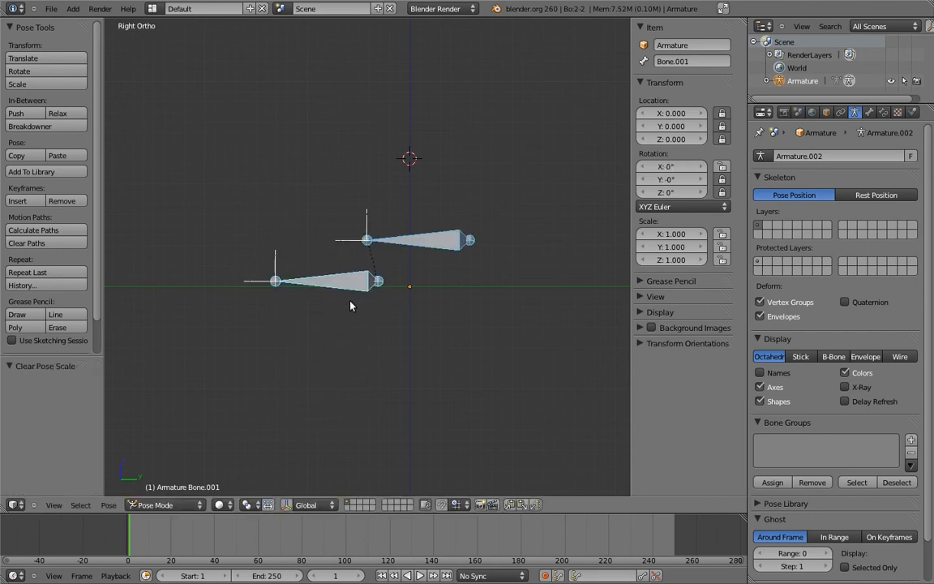